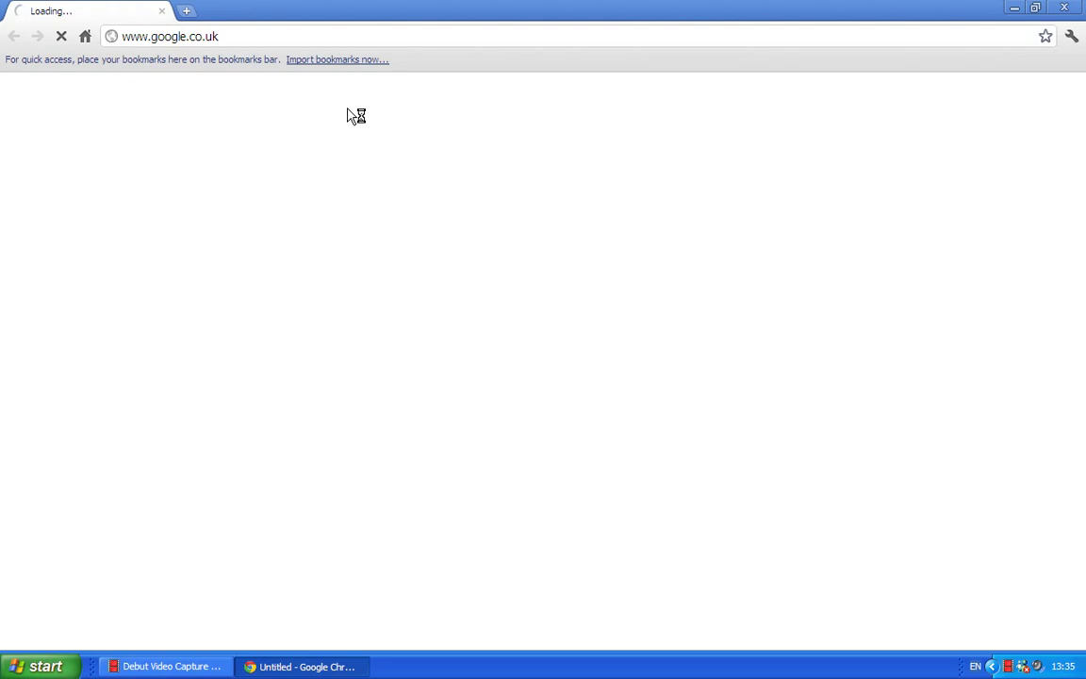
Load the WL510 login page at 192.168.10.20 in place of the failed Google address.
click(183, 36)
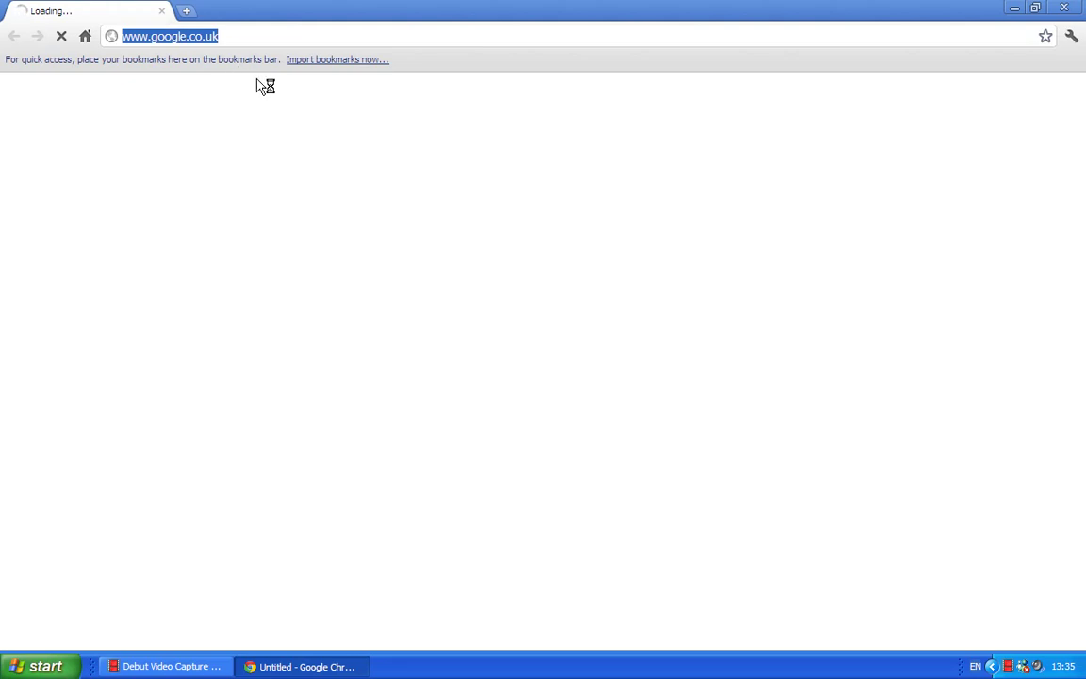
text(192.168.10.20)
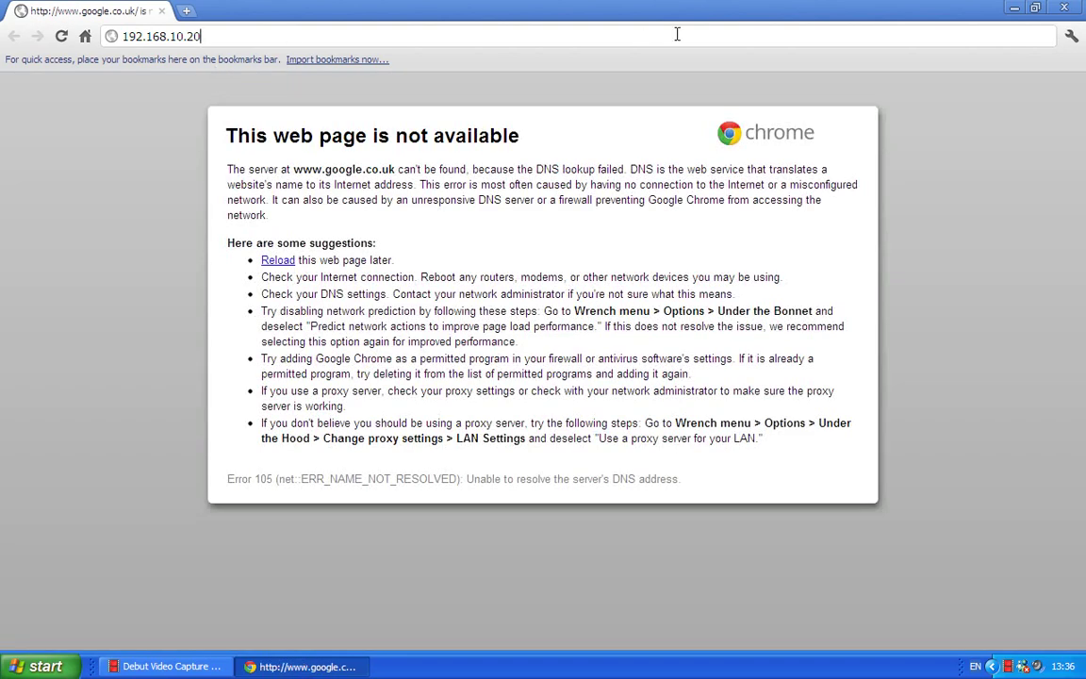
key(Return)
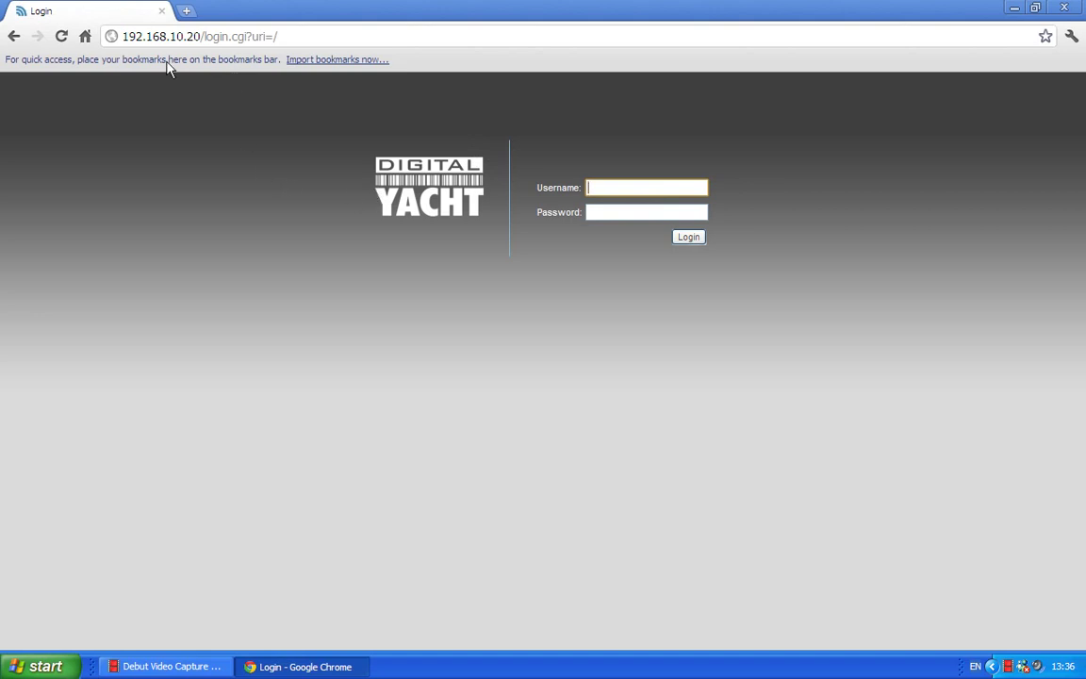
Bookmark the login page on the bookmarks bar as 'Digital Yacht WL510'.
click(1044, 36)
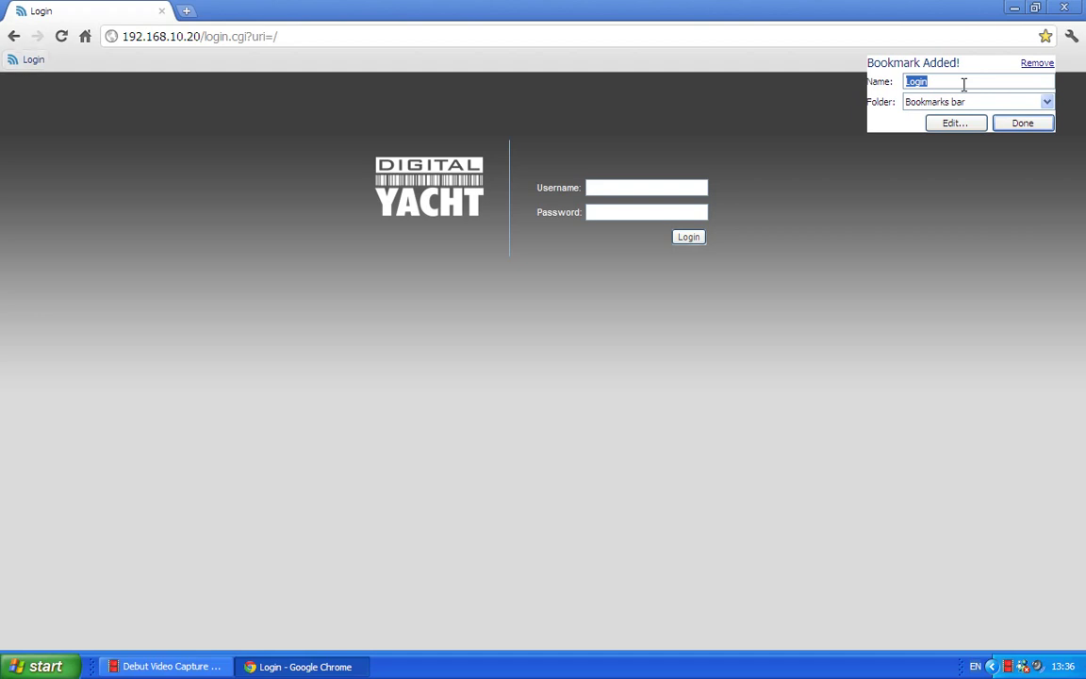
text(Digital )
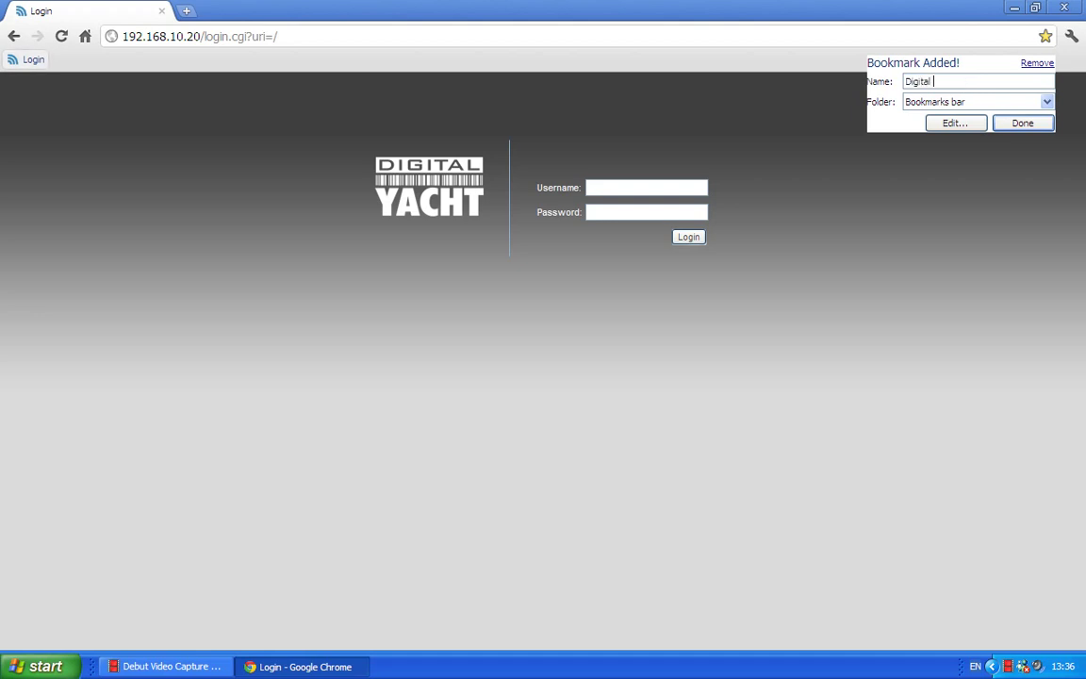
text(Yacht WL510)
click(1014, 126)
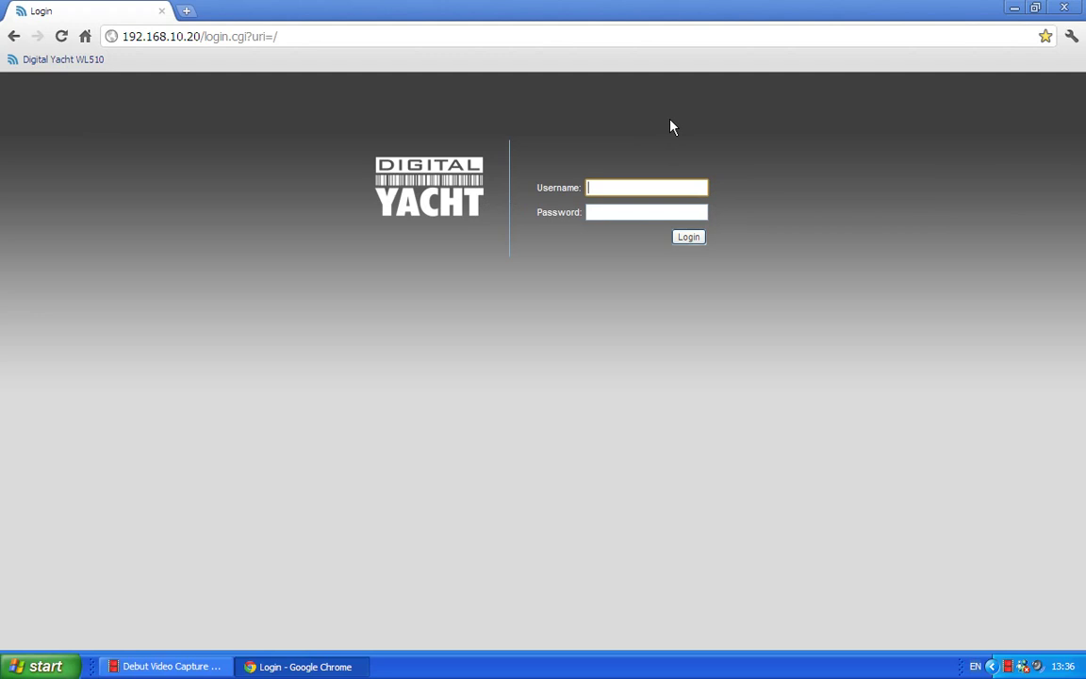
Log in with the administrator username and password, declining Chrome's offer to save the password.
text(wl510)
key(Tab)
text(wl)
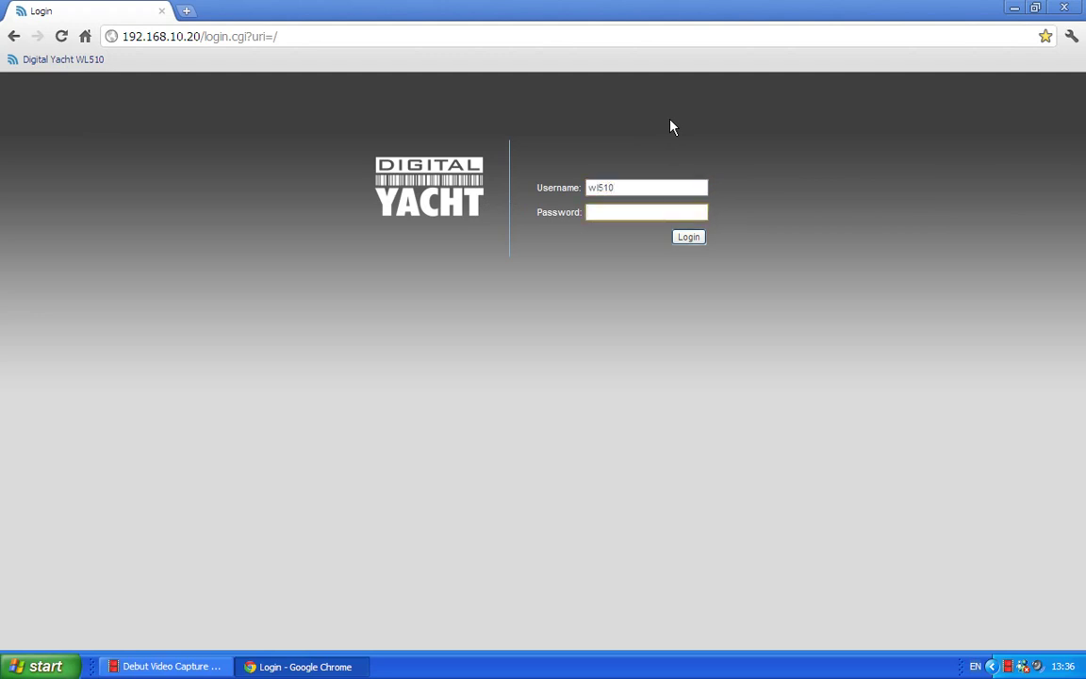
text(510)
click(689, 239)
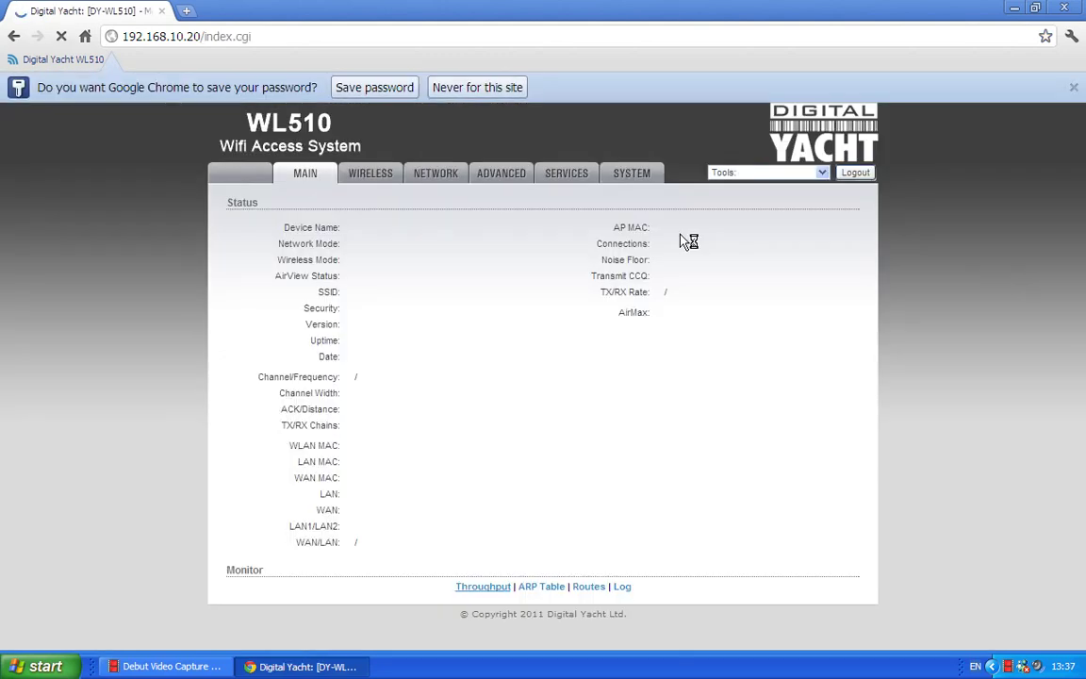
click(476, 88)
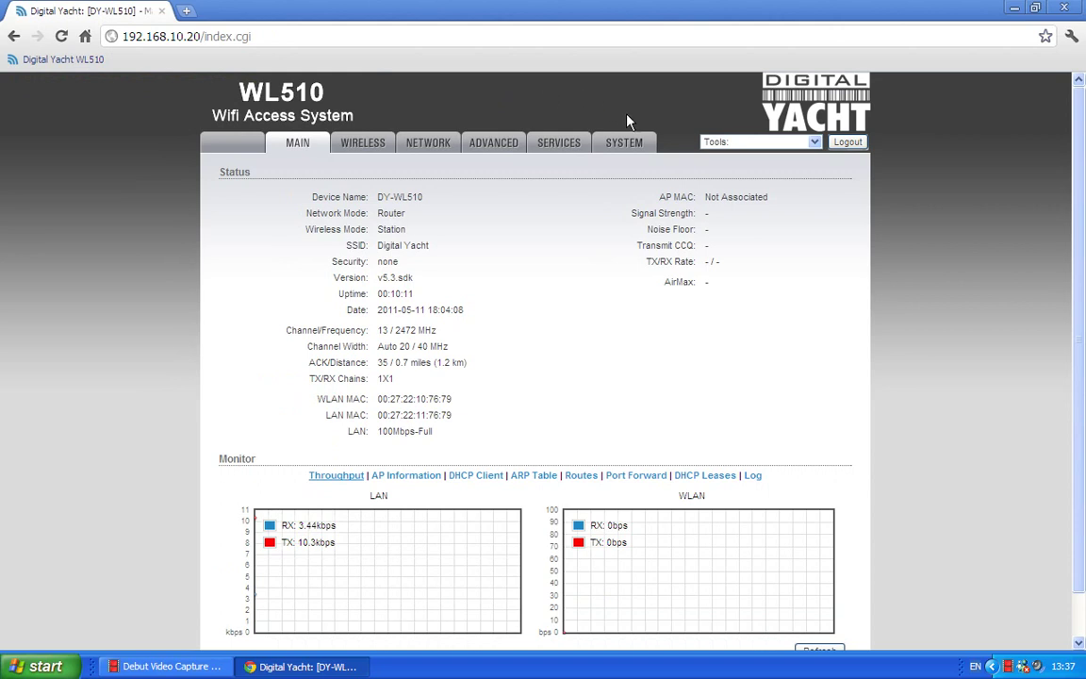
Open the System settings page and briefly show, then hide, the password-change fields.
click(622, 143)
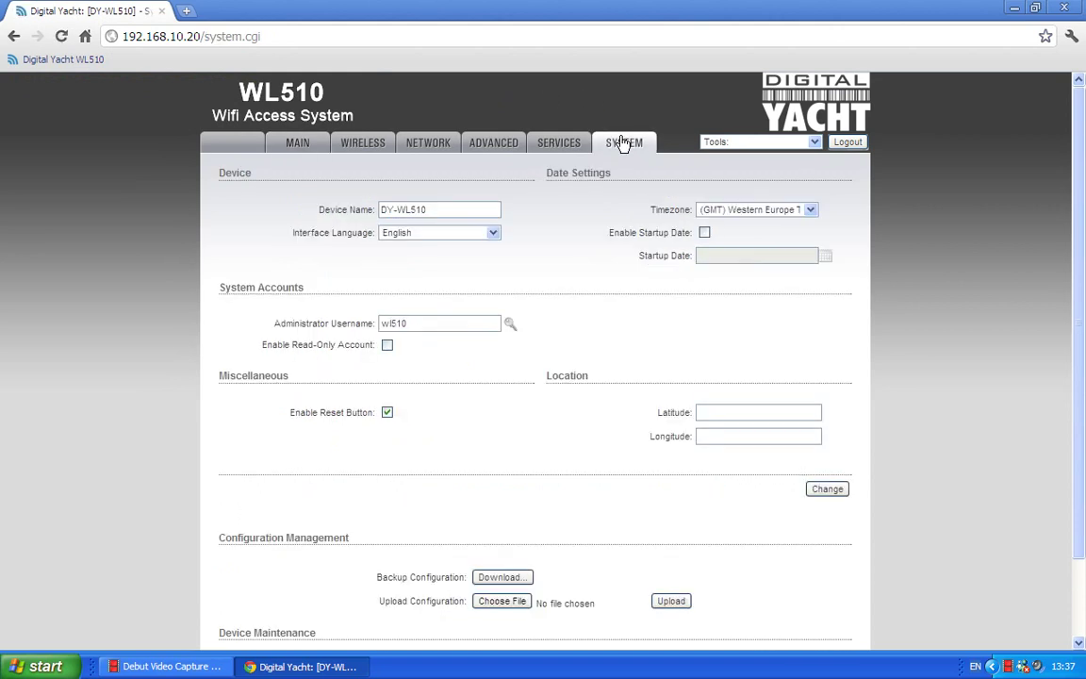
click(509, 324)
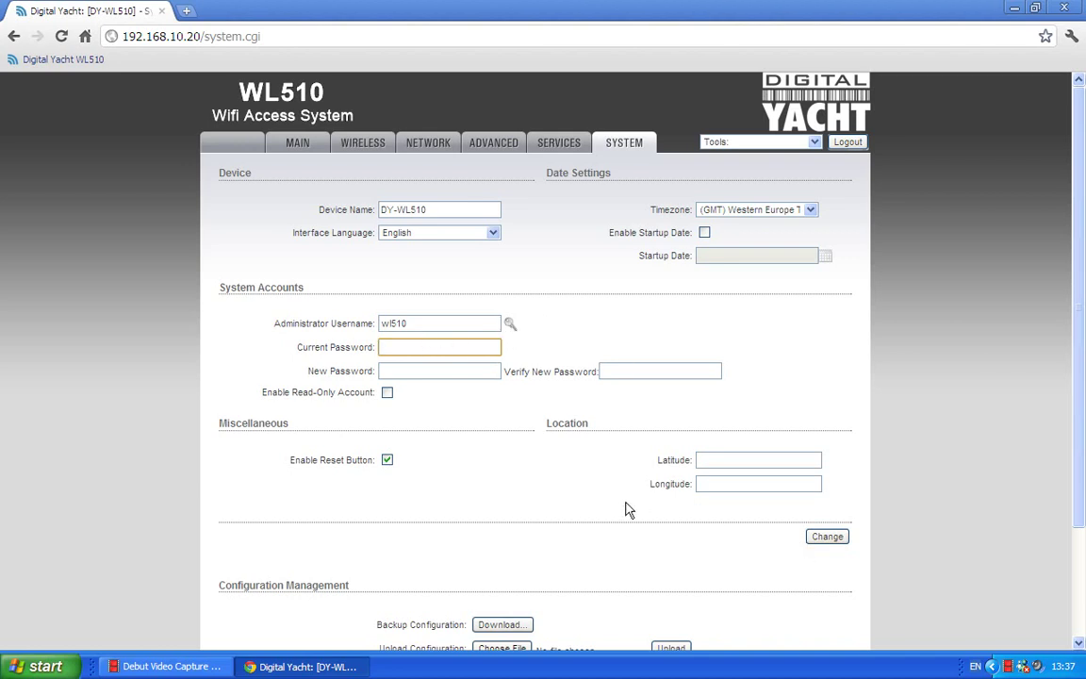
click(509, 325)
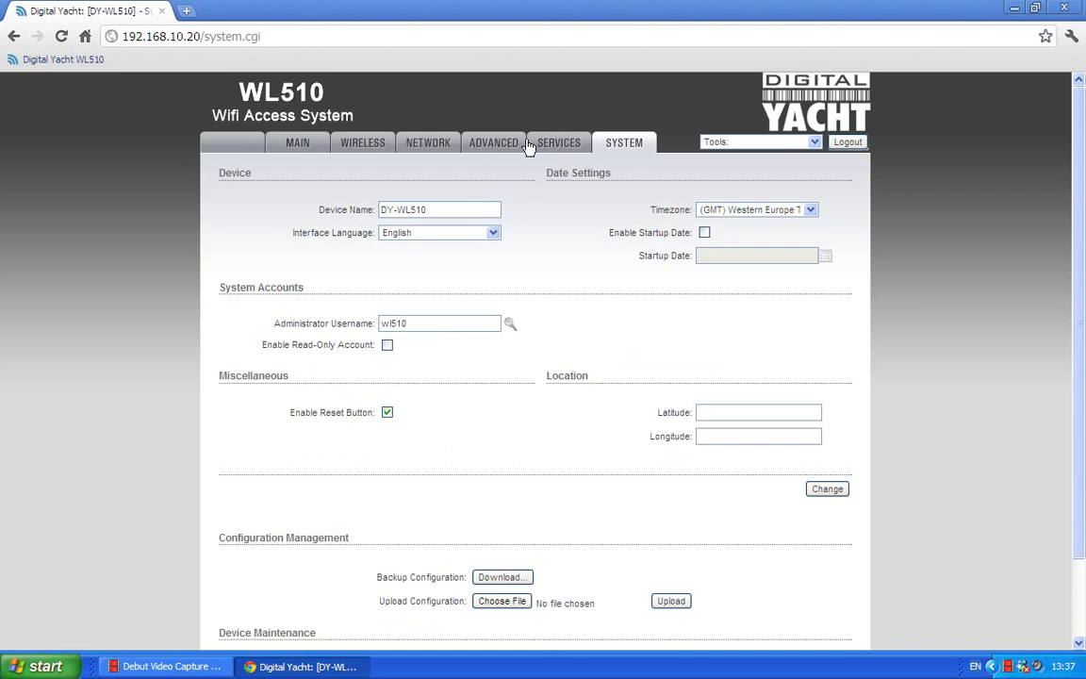
Look through the Services, Advanced and Network pages, then return to System settings.
click(558, 142)
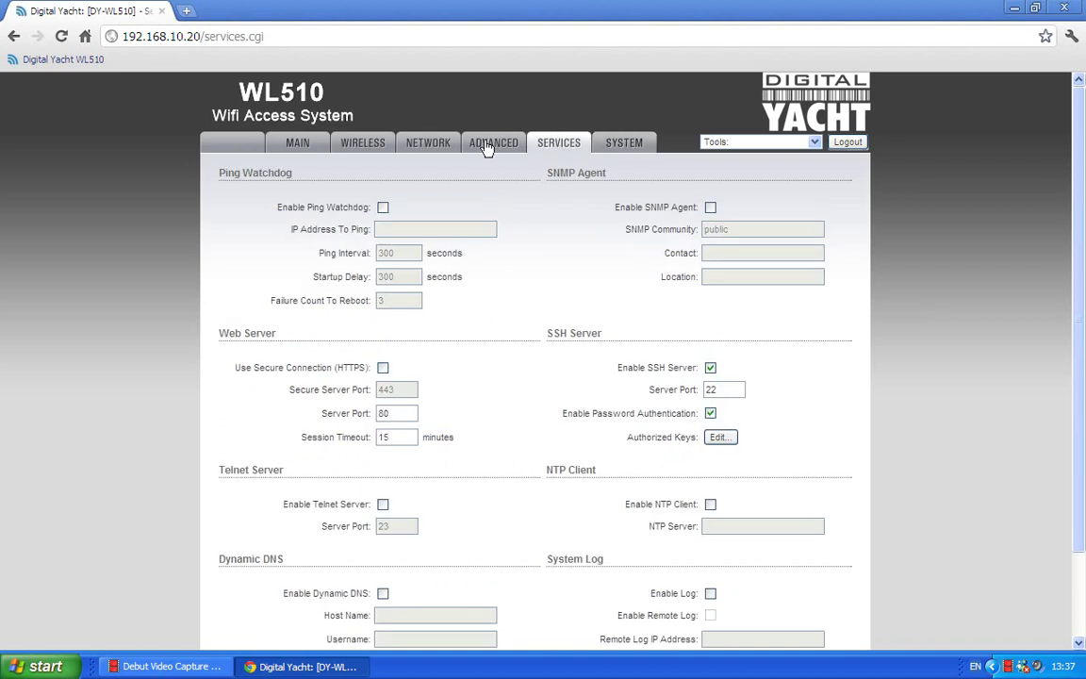
click(486, 147)
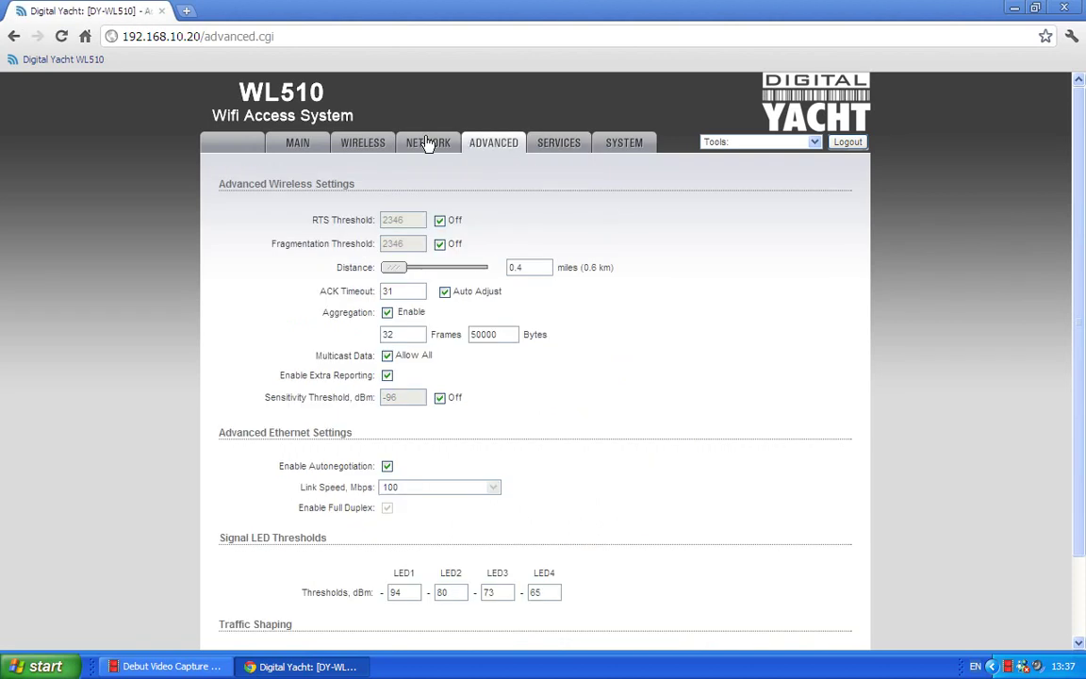
click(426, 147)
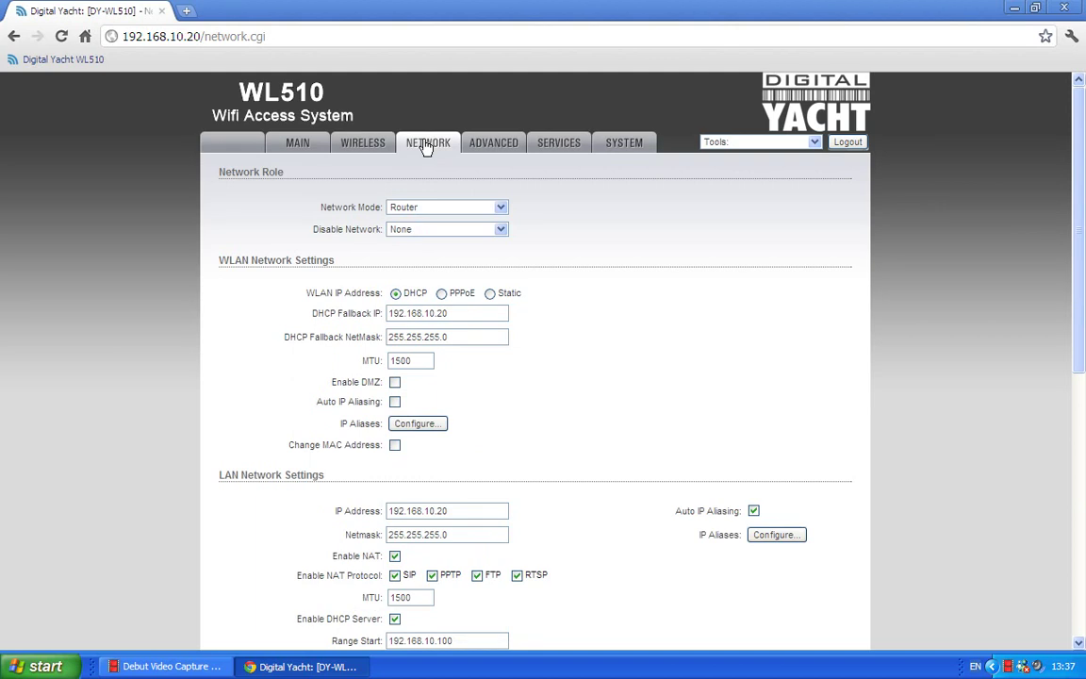
click(618, 149)
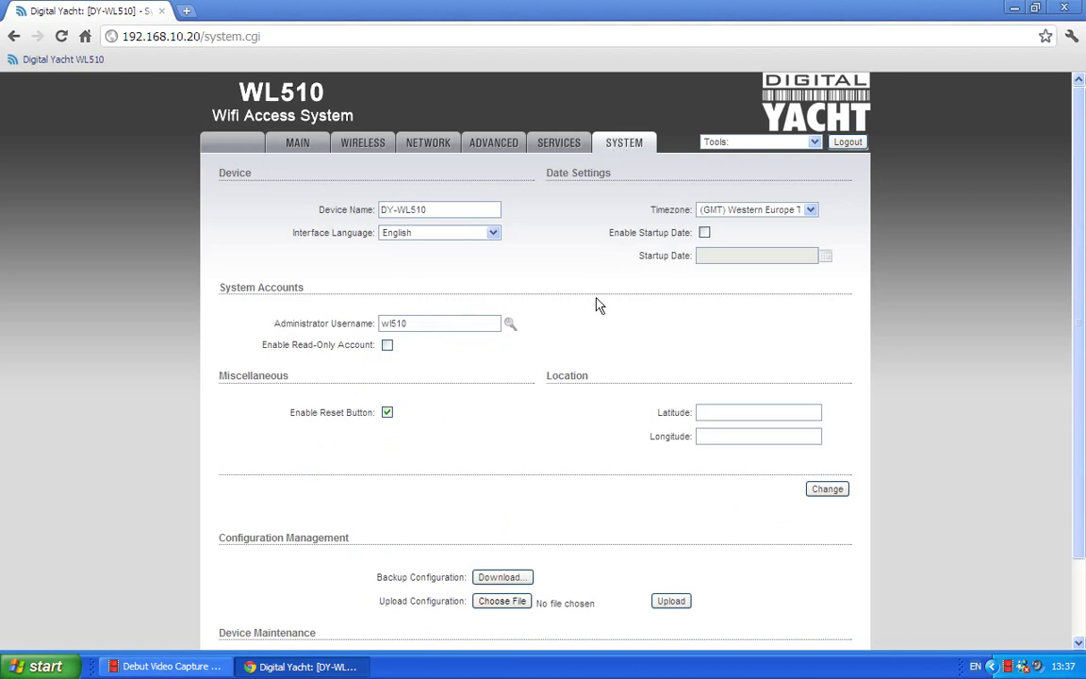
scroll(596, 303, down, 1)
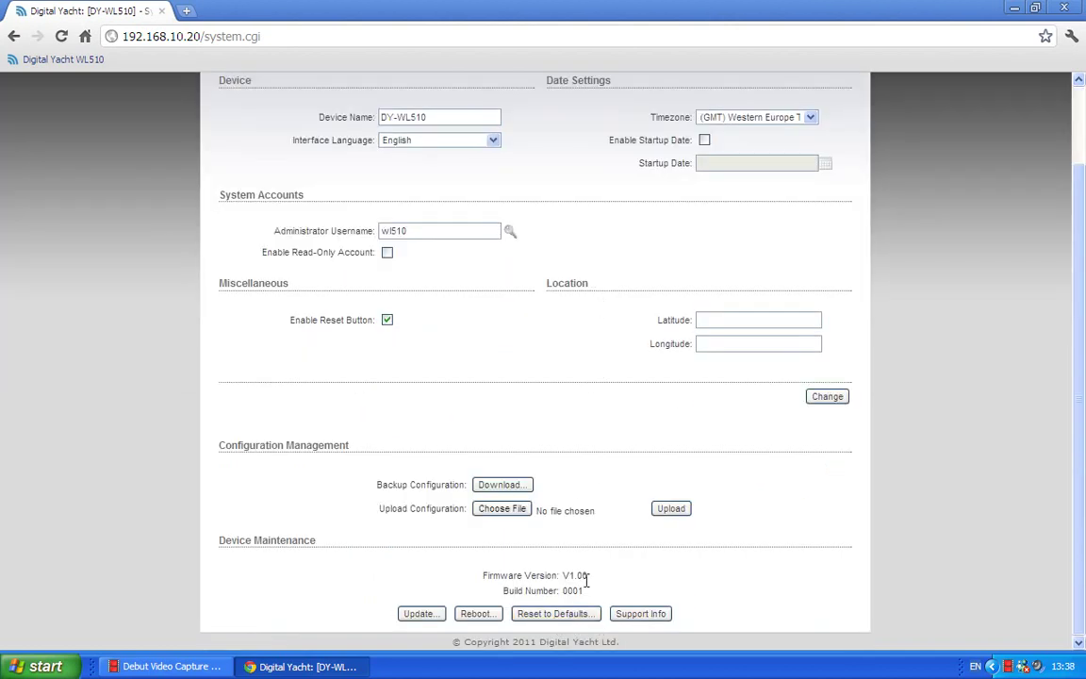
scroll(582, 364, up, 1)
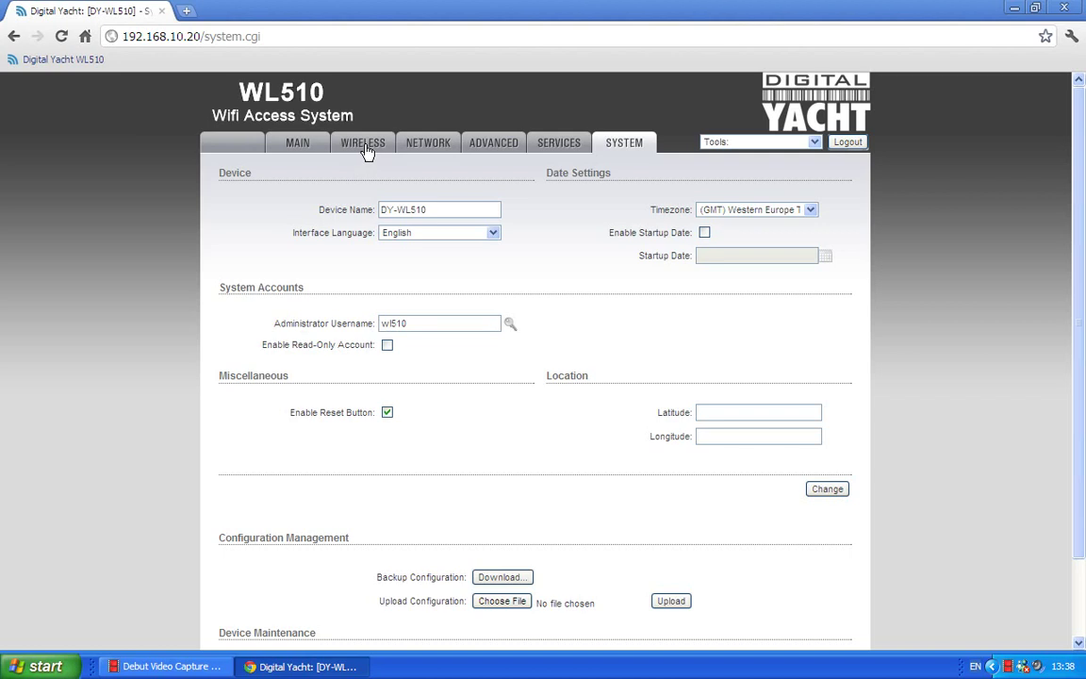
click(365, 146)
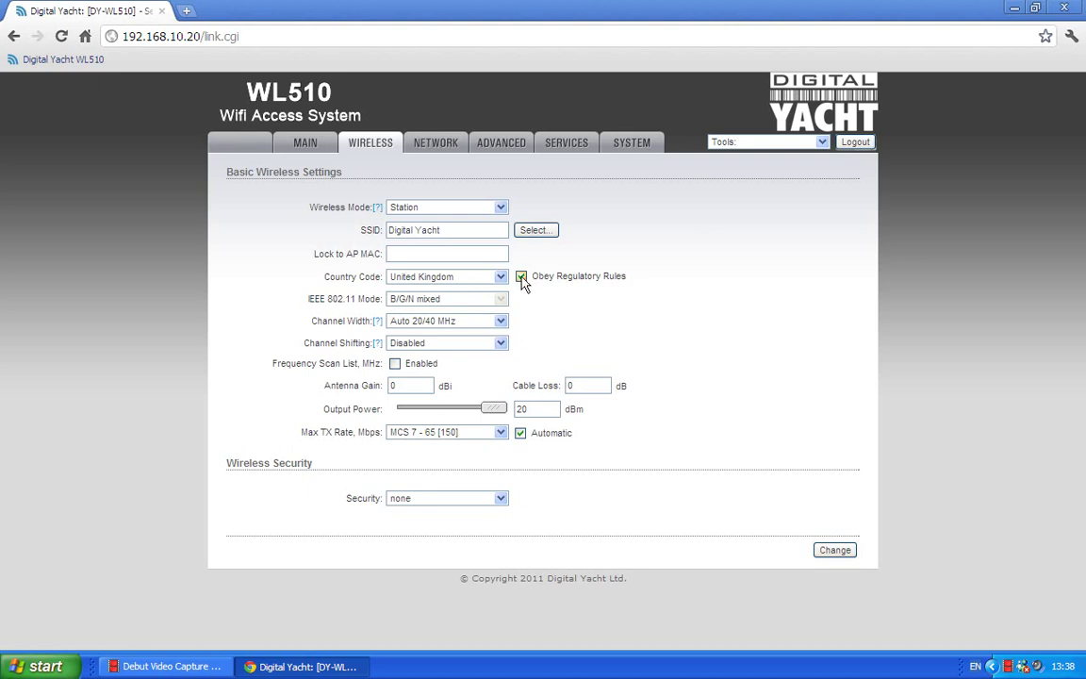
click(522, 277)
drag(492, 408, 452, 418)
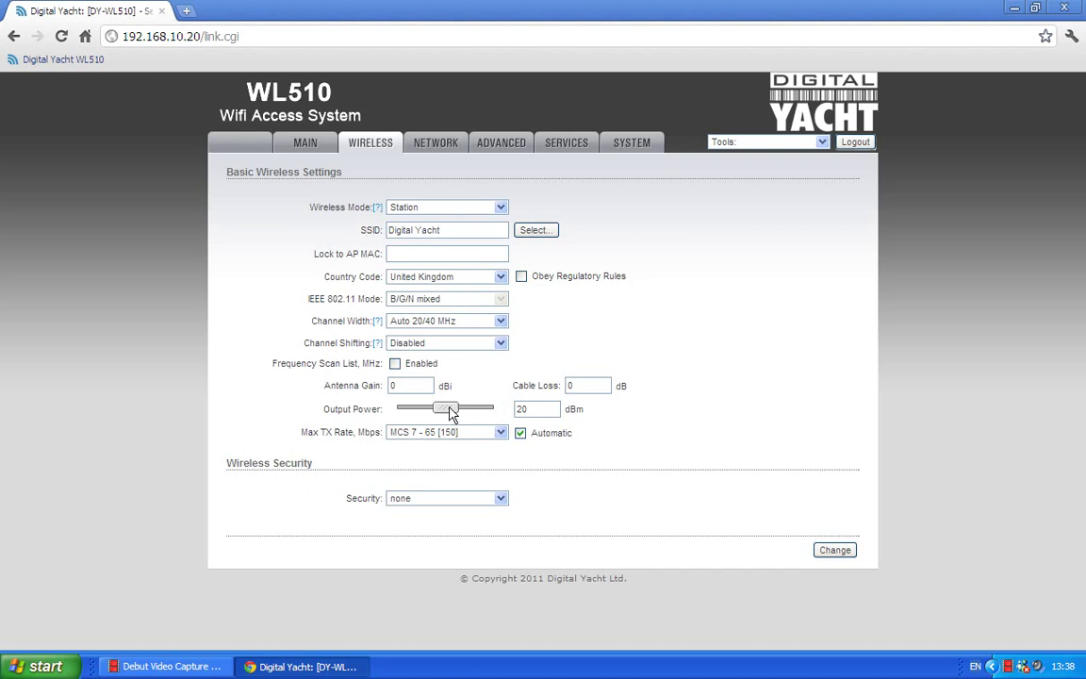
drag(450, 412, 472, 414)
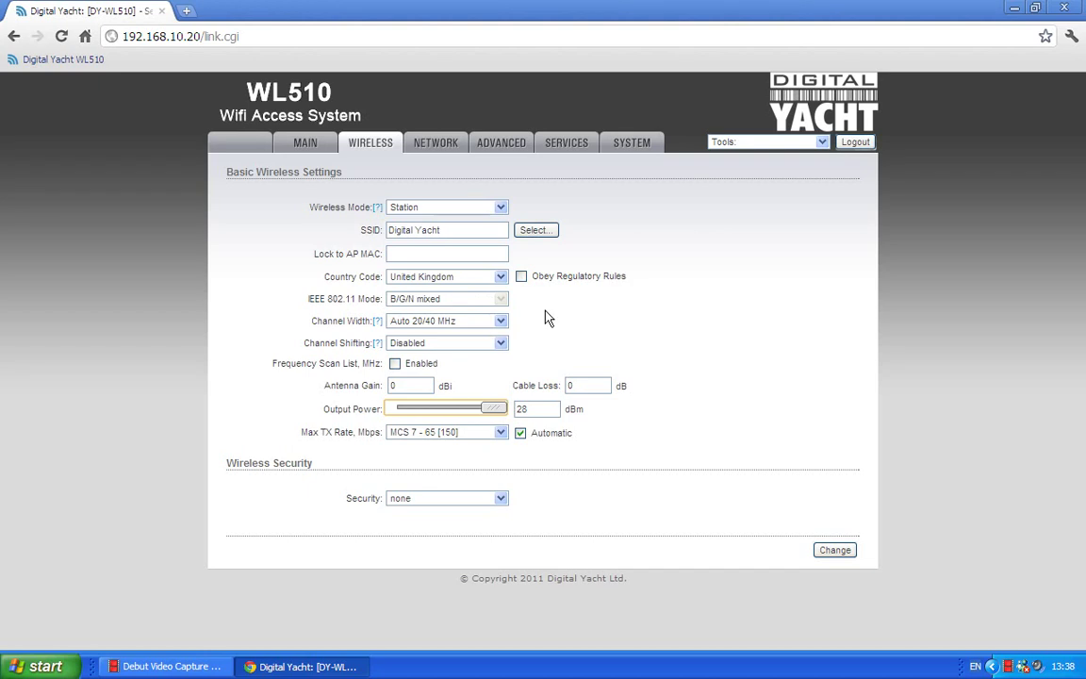
click(521, 277)
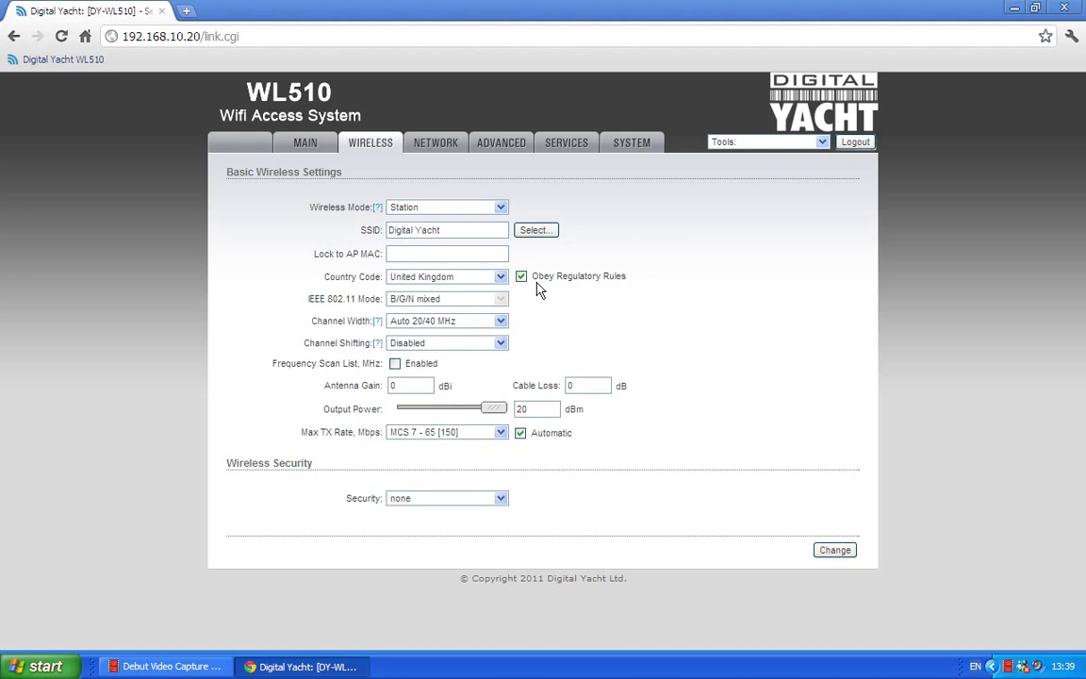
Run a Site Survey and choose the Digitalyacht network as the SSID.
click(538, 235)
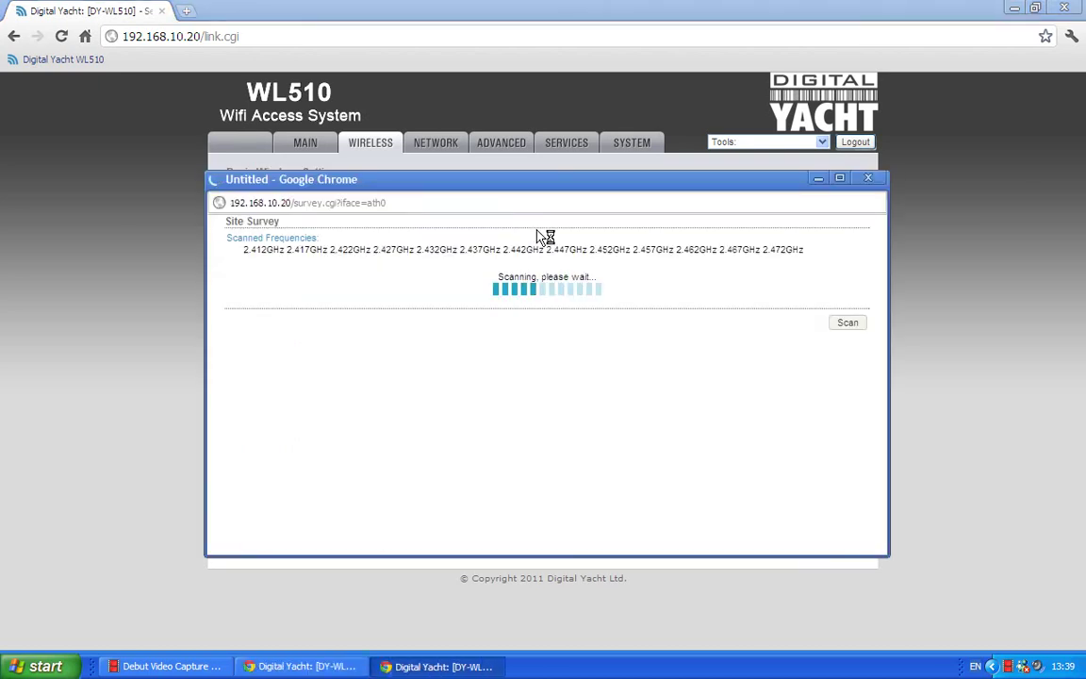
drag(882, 352, 884, 384)
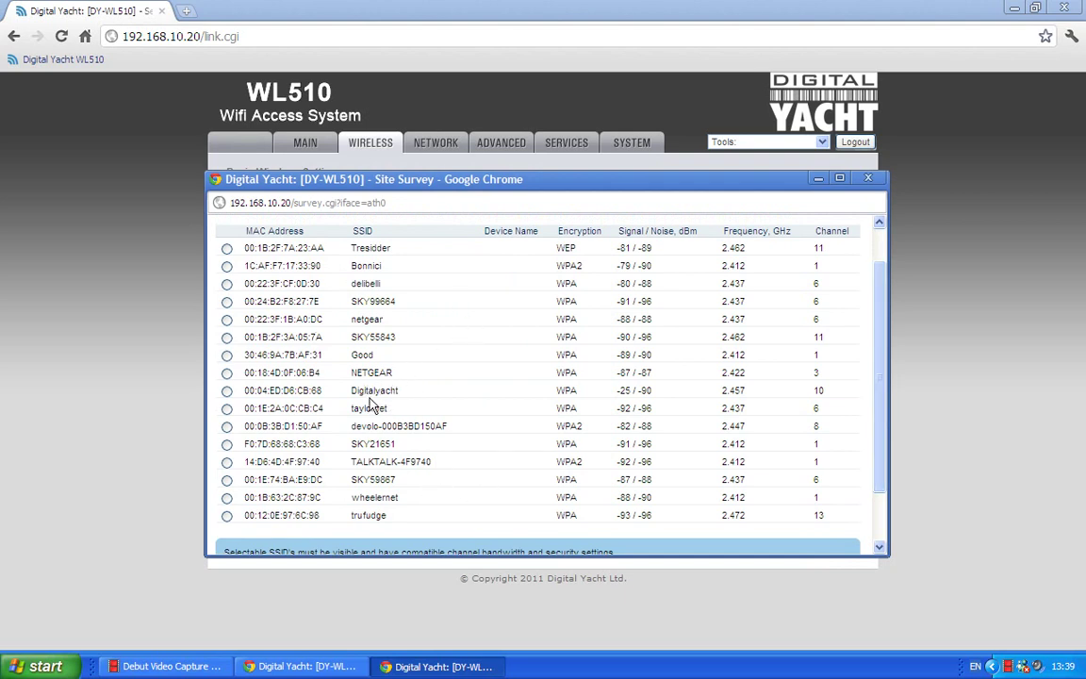
click(228, 393)
scroll(830, 386, down, 2)
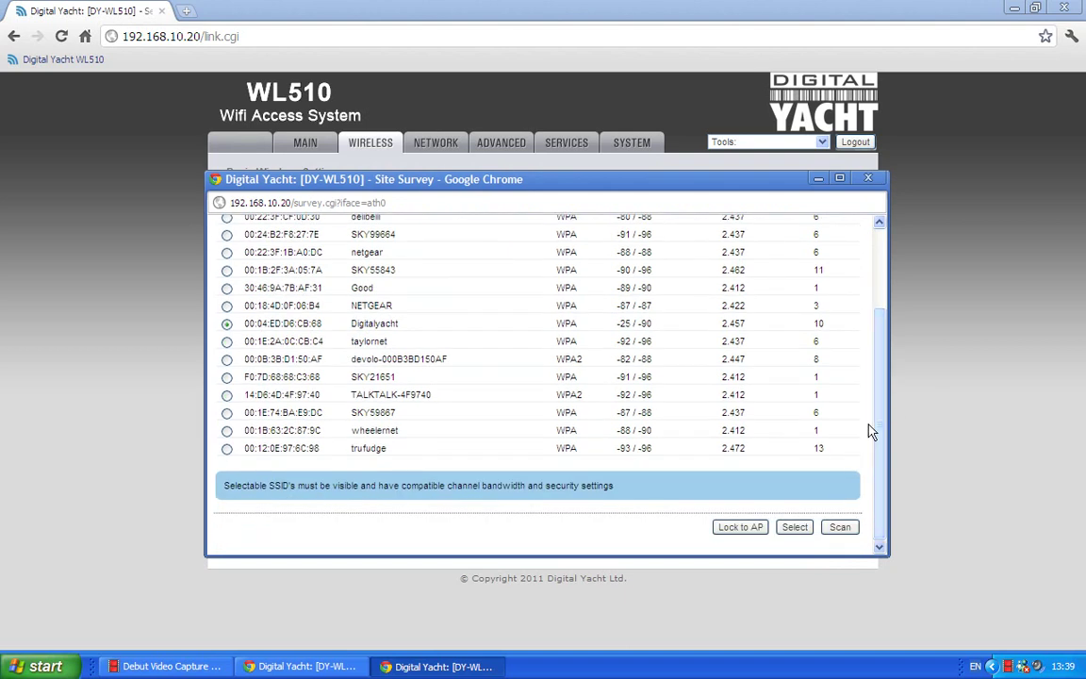
click(797, 528)
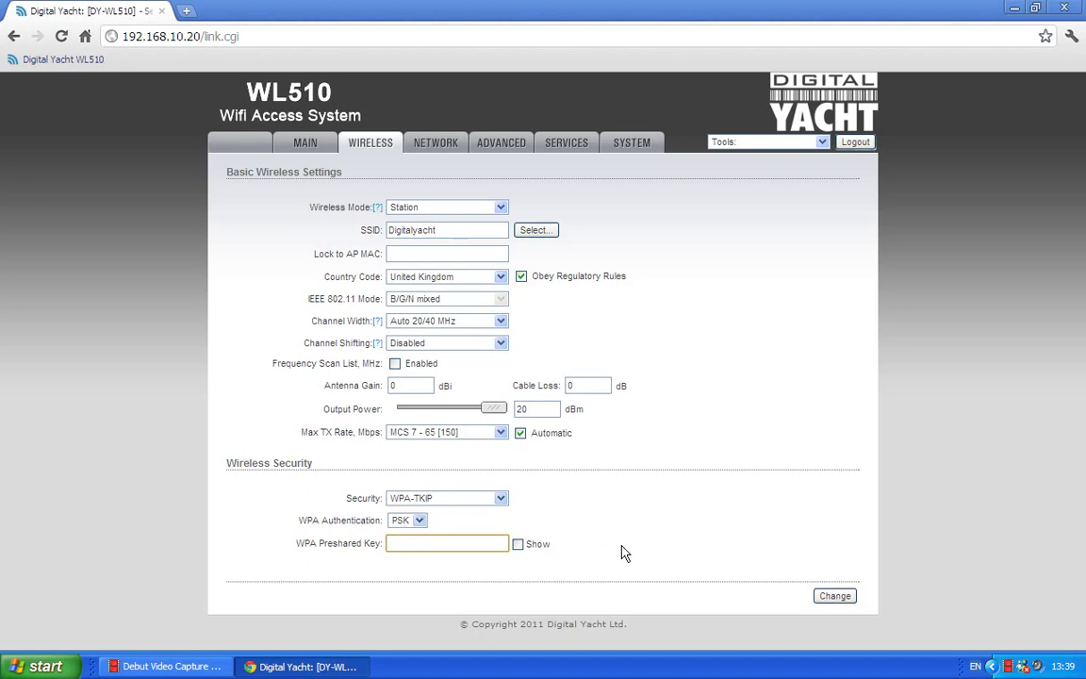
Enter the network's WPA preshared key, then submit and apply the wireless settings.
text(abcdefghij)
click(824, 598)
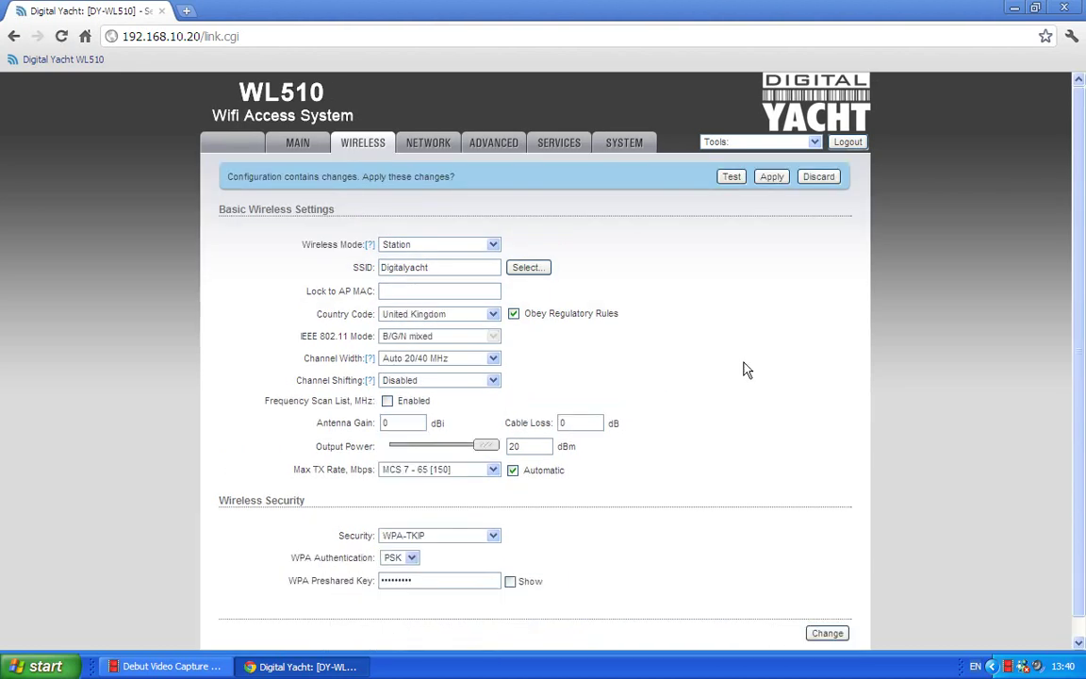
click(772, 177)
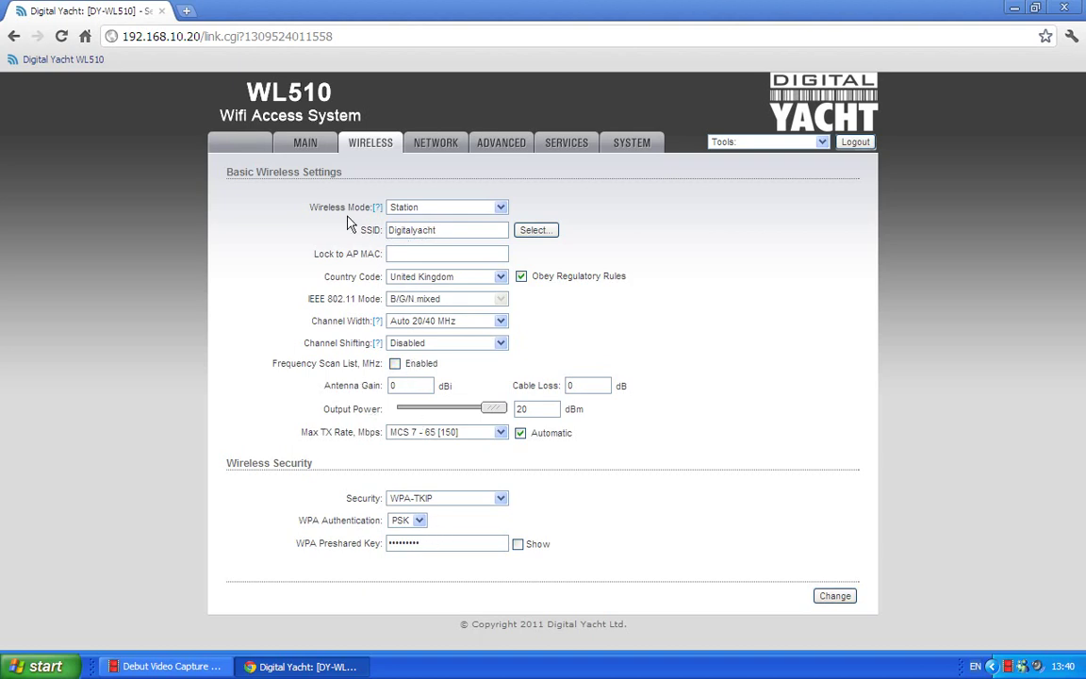
Show the MAIN status page: Station mode, linked to Digitalyacht via WPA-TKIP at -29 dBm.
click(306, 151)
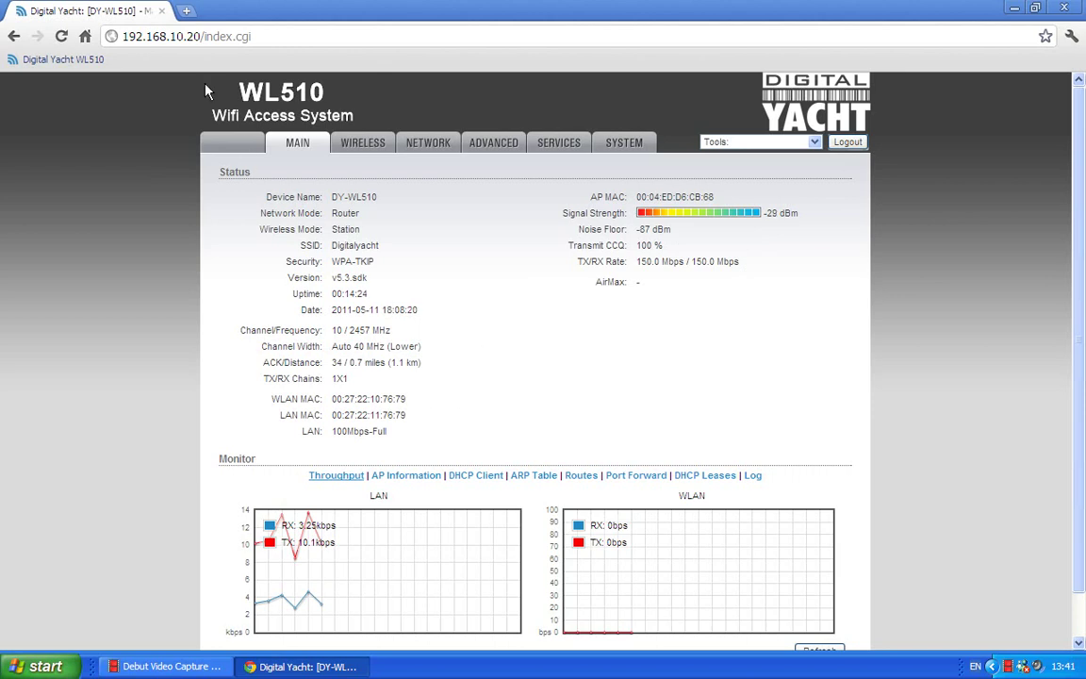
click(177, 37)
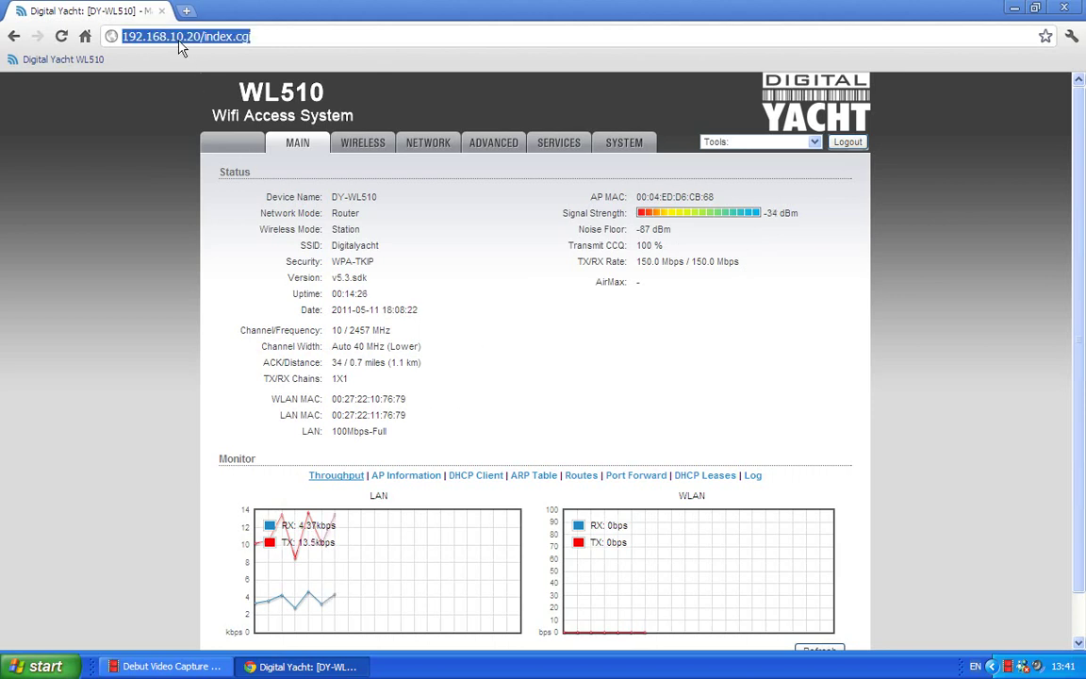
text(www...)
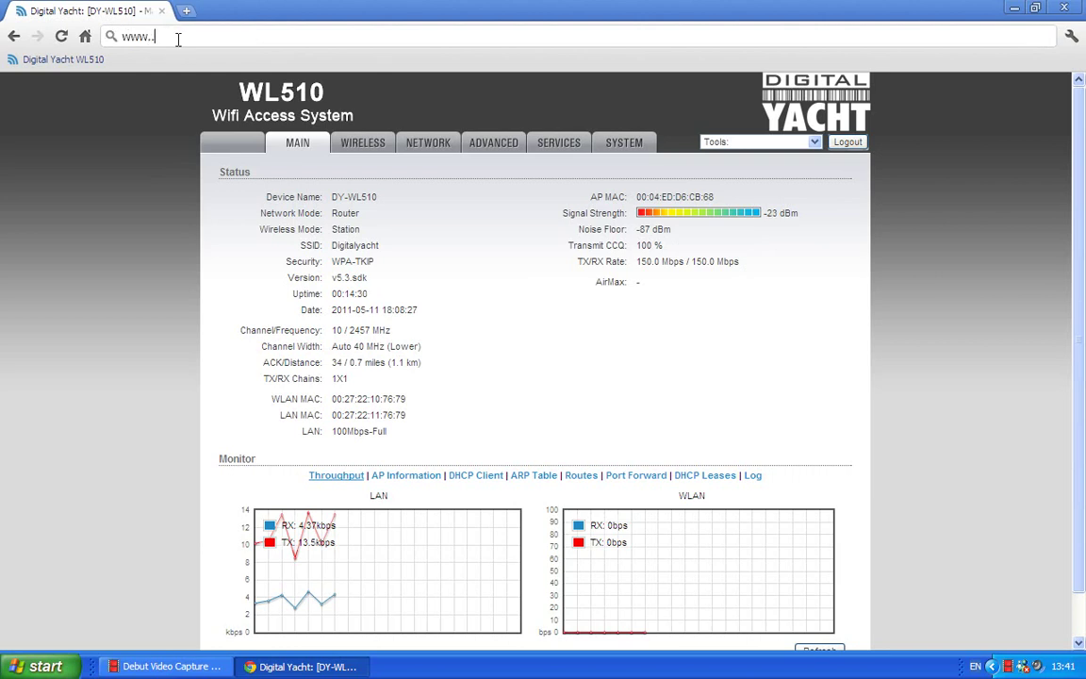
key(BackSpace)
key(BackSpace)
text(google.co.u)
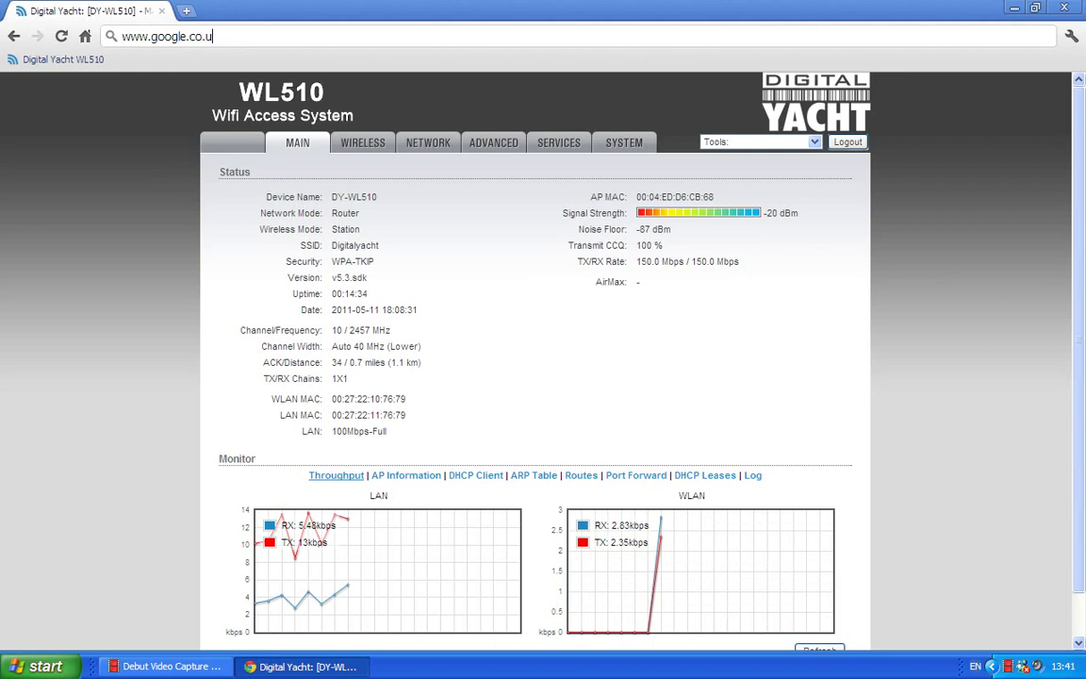
text(k)
key(Return)
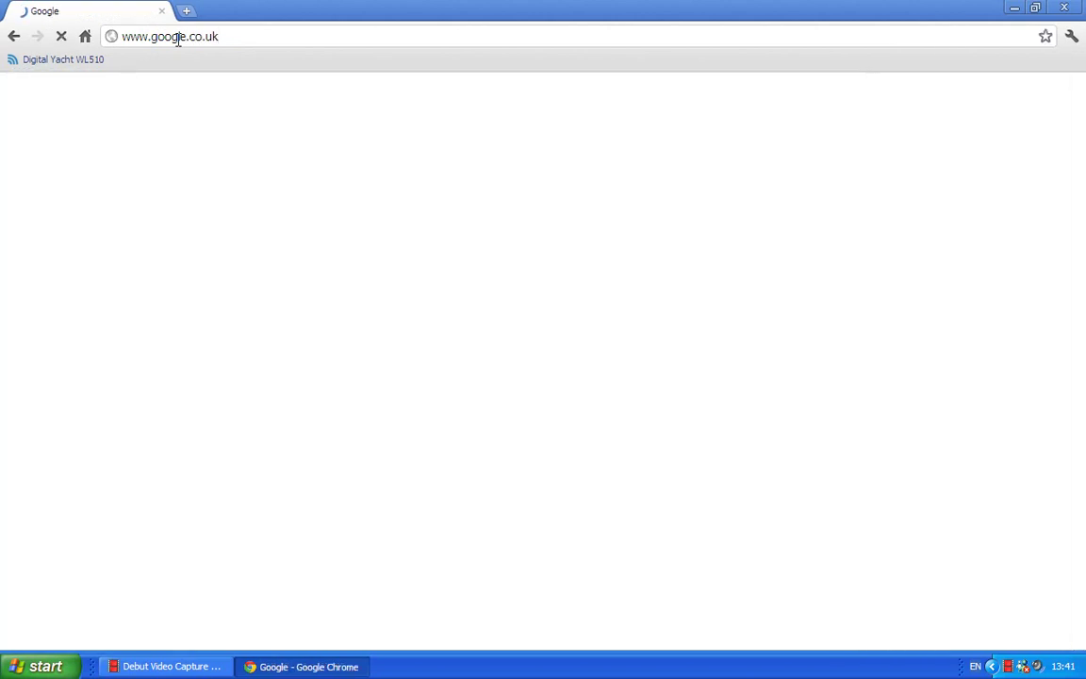